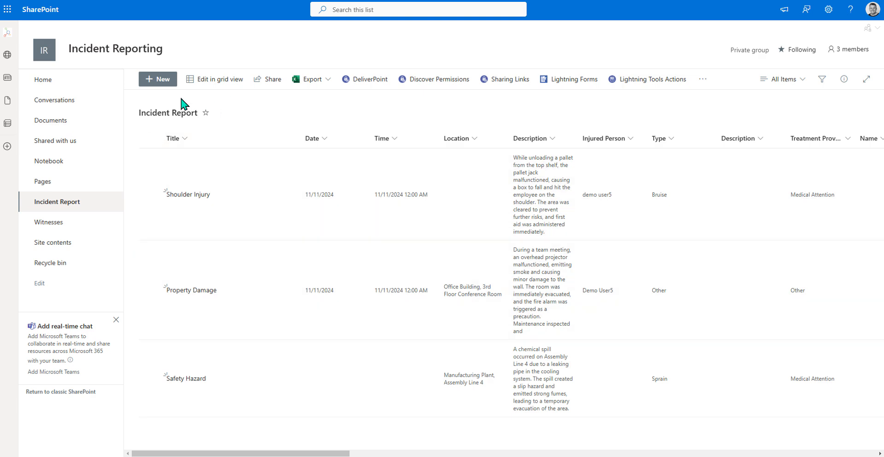
Open a new Incident Report item, review its Reporter and Witnesses sections, and cancel without saving
click(158, 82)
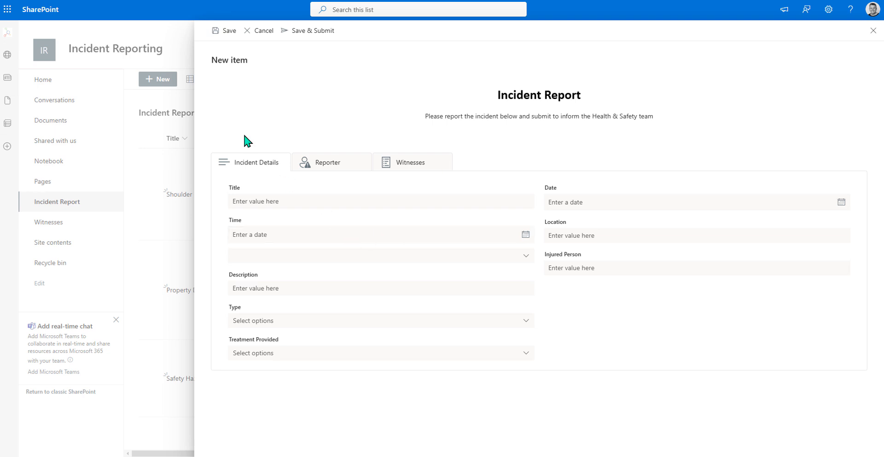
click(336, 171)
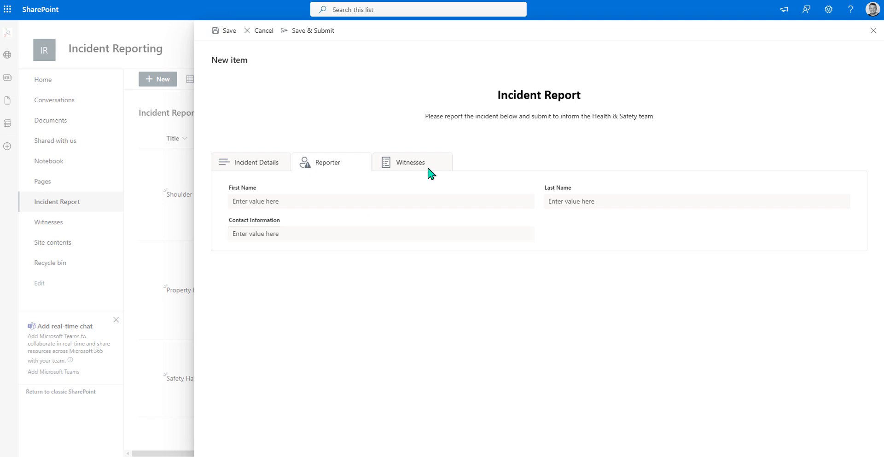
click(449, 161)
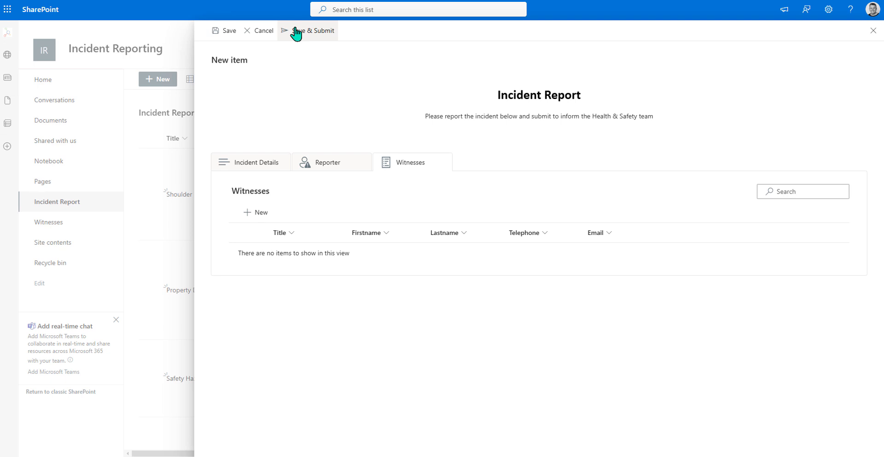
click(262, 34)
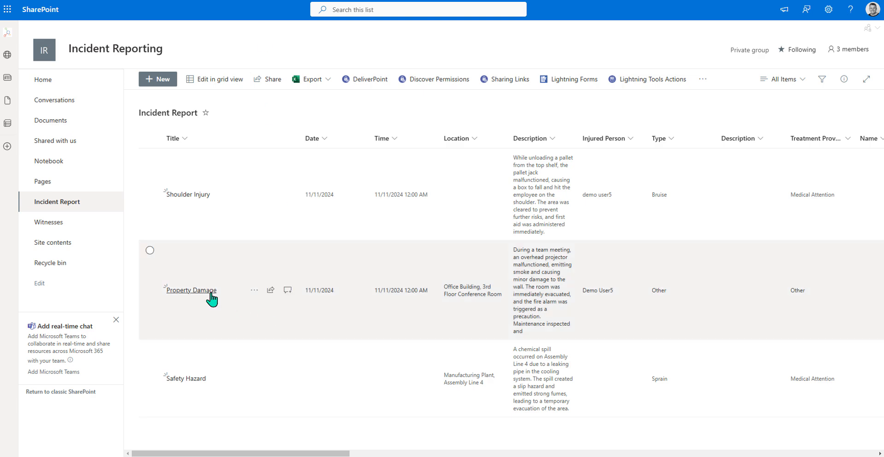
Open the Property Damage incident, review its details, action taken and resolution, and close it
click(210, 291)
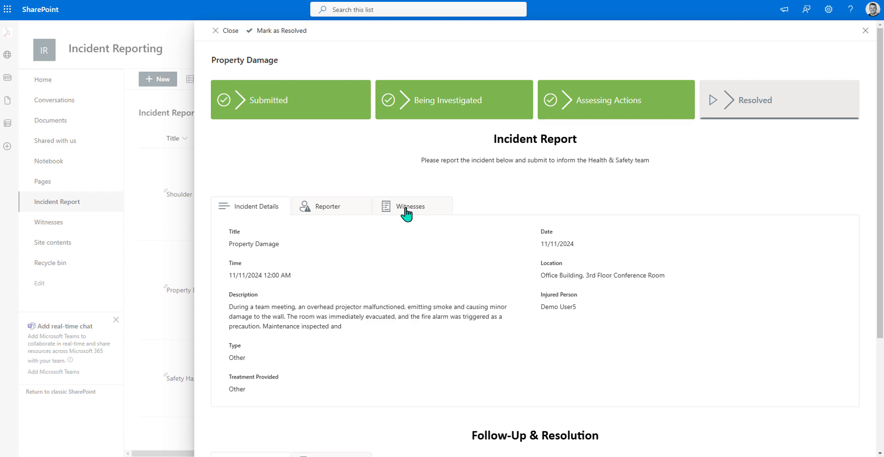
scroll(507, 269, down, 3)
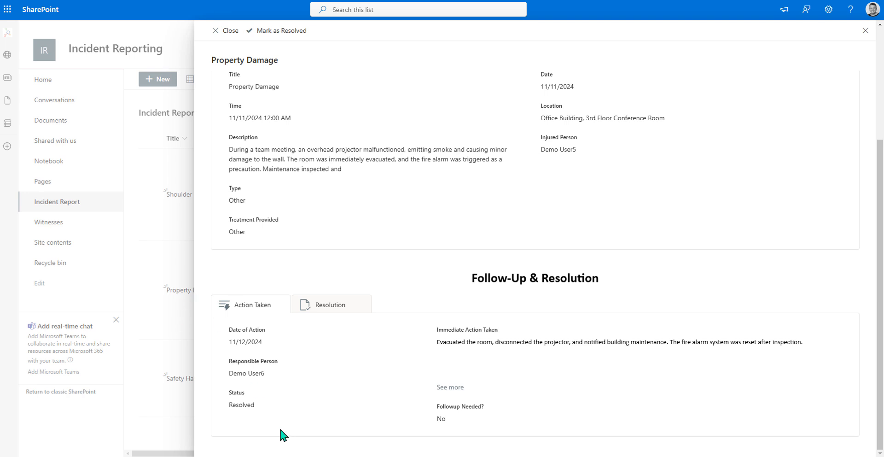
click(338, 305)
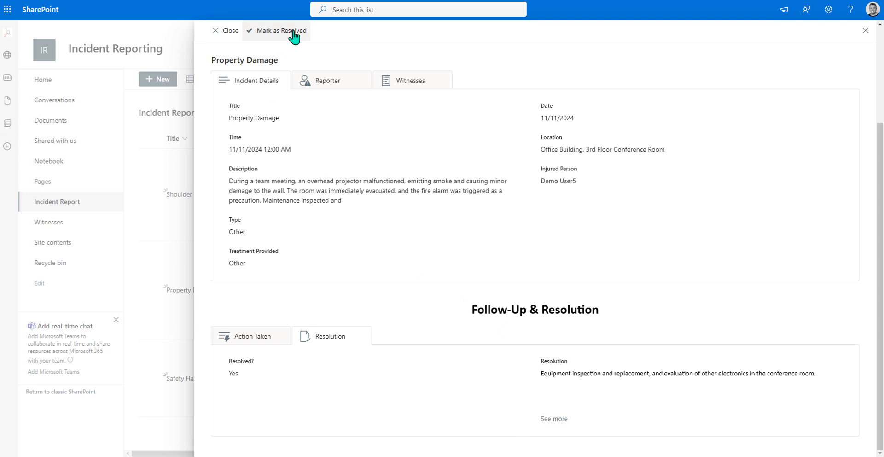
click(226, 30)
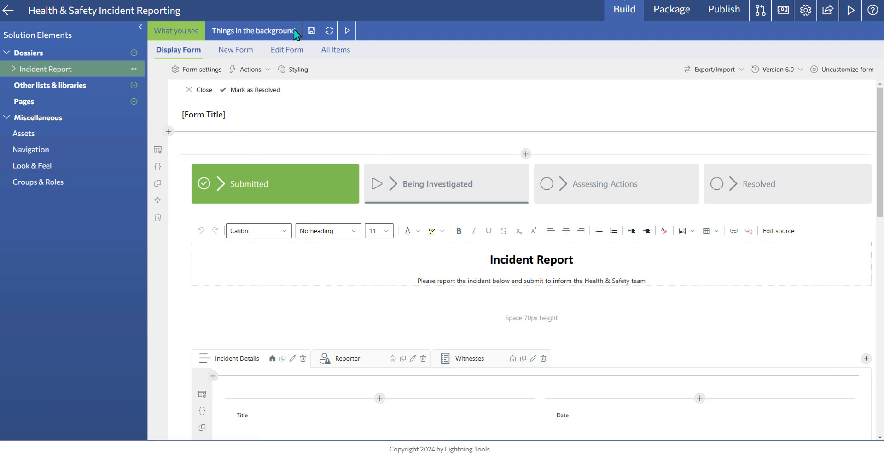
In the Health & Safety Incident Reporting solution builder, examine the display form's settings and command bar actions, cancelling both
click(186, 70)
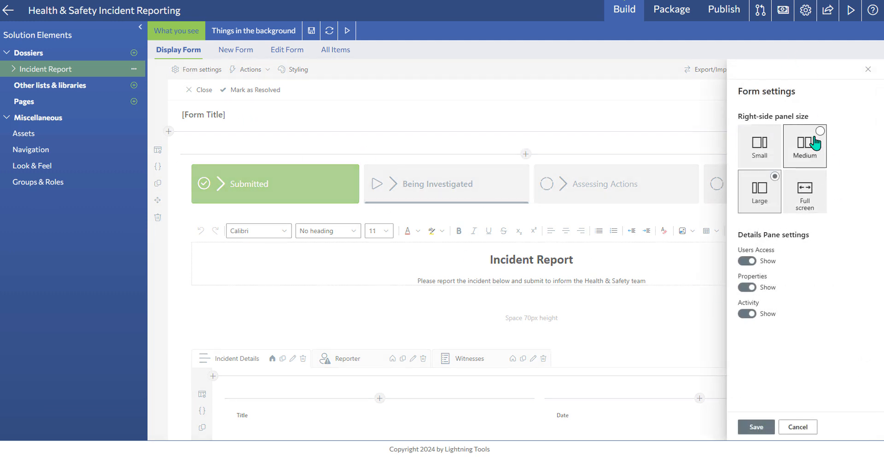
click(795, 430)
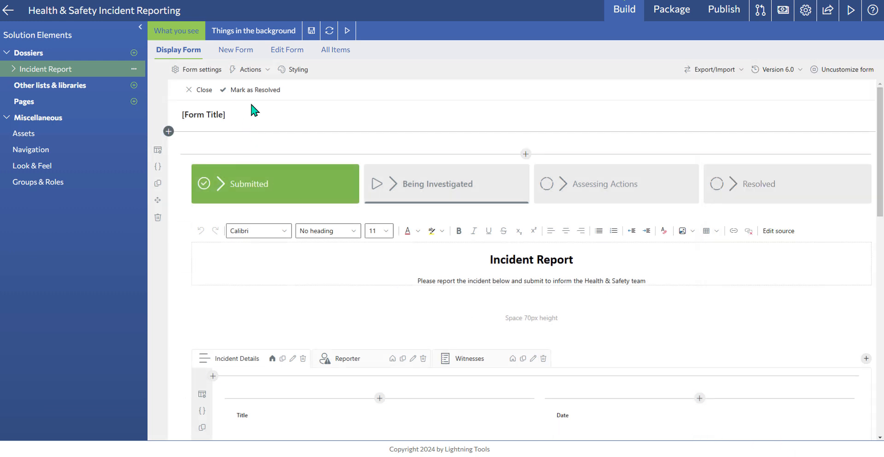
click(254, 70)
click(264, 90)
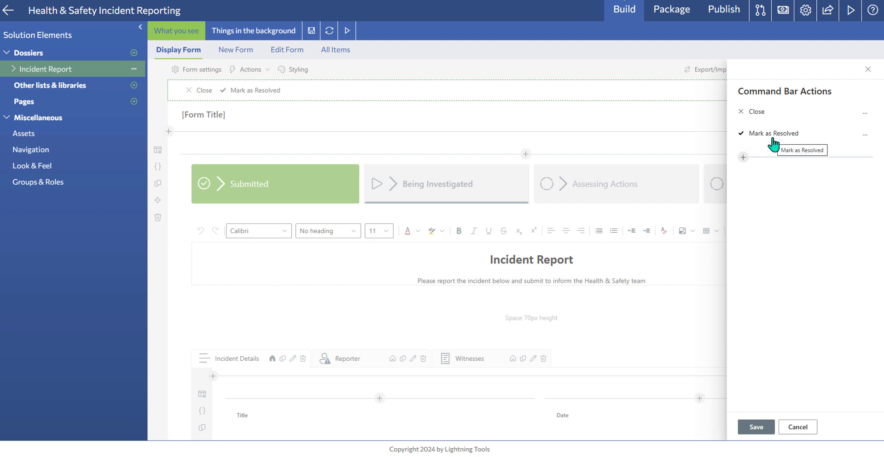
click(795, 421)
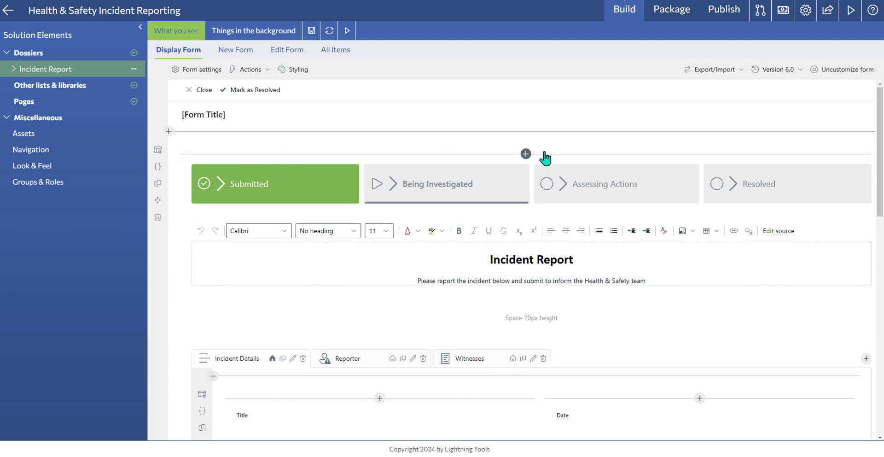
Change the display form's process steps to Layout 1
mouse_move(315, 197)
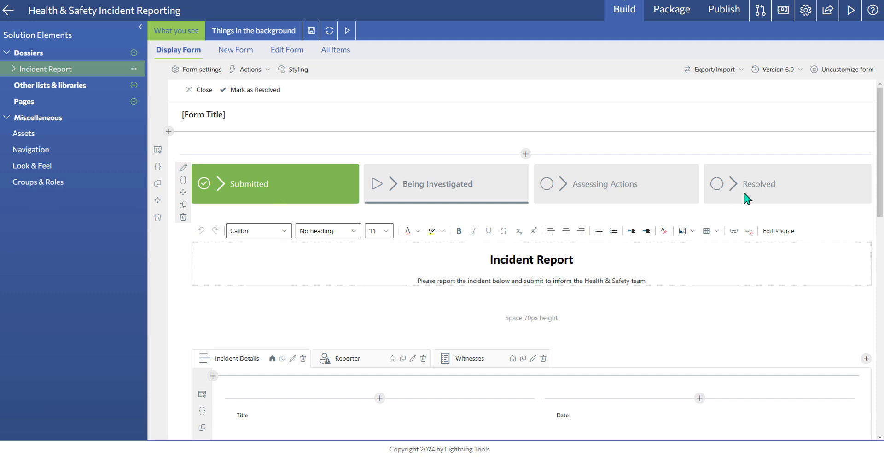
click(183, 167)
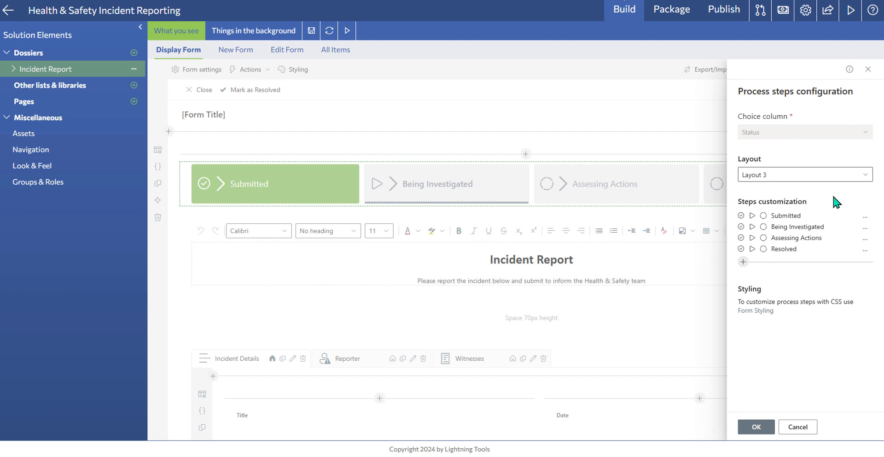
click(817, 174)
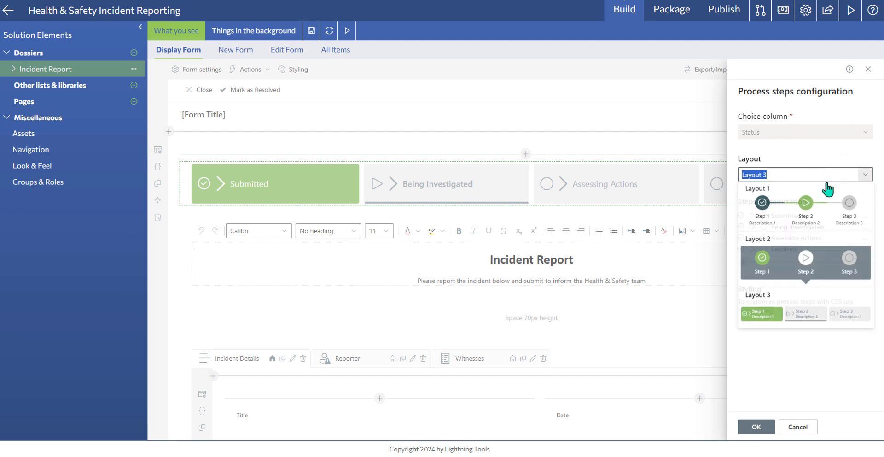
click(824, 223)
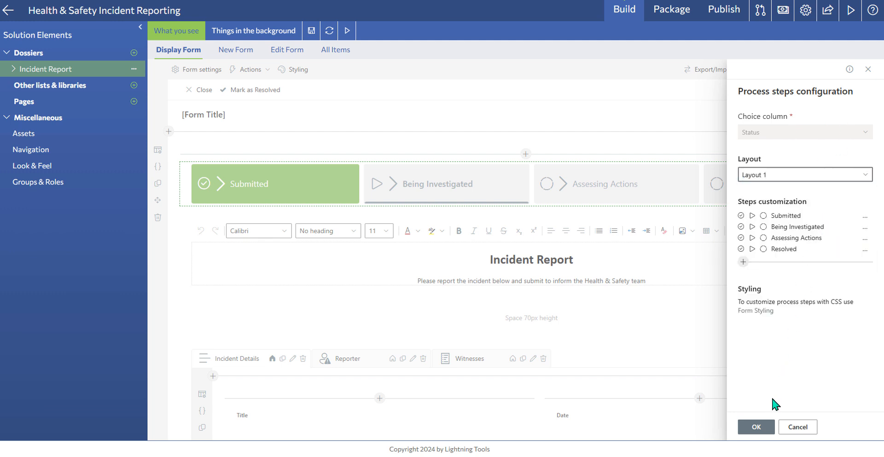
click(755, 424)
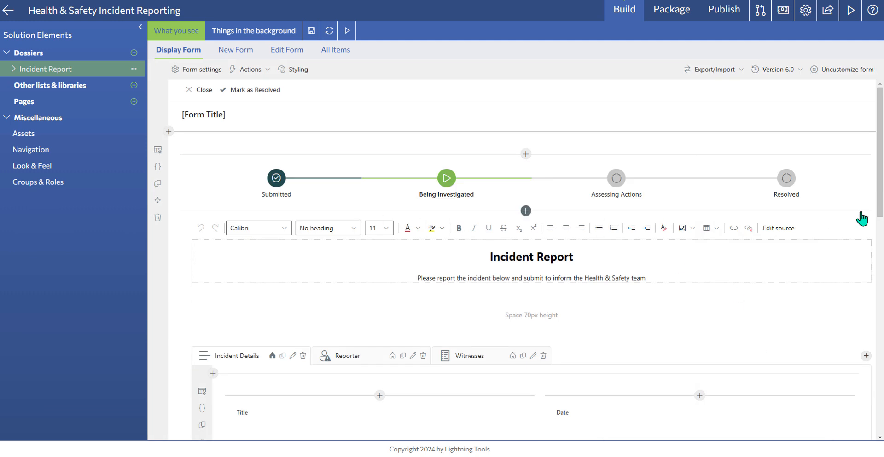
Add a new tab after Witnesses on the display form, view its configuration, and keep the default name
scroll(604, 230, down, 3)
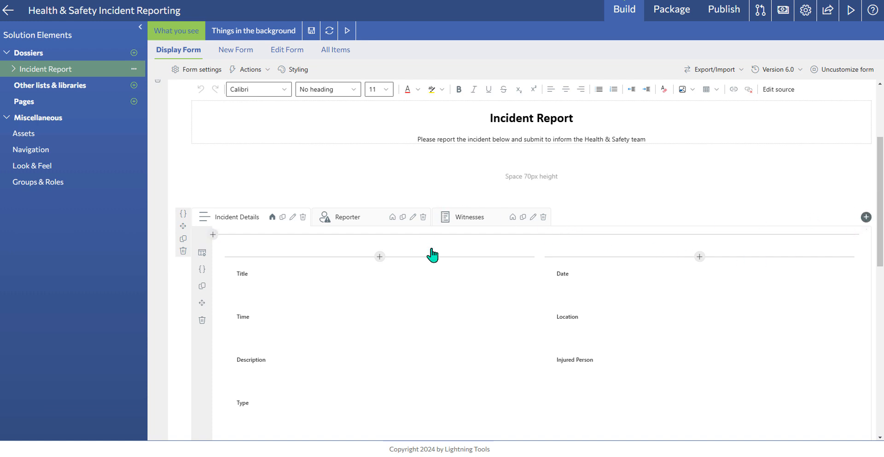
click(613, 221)
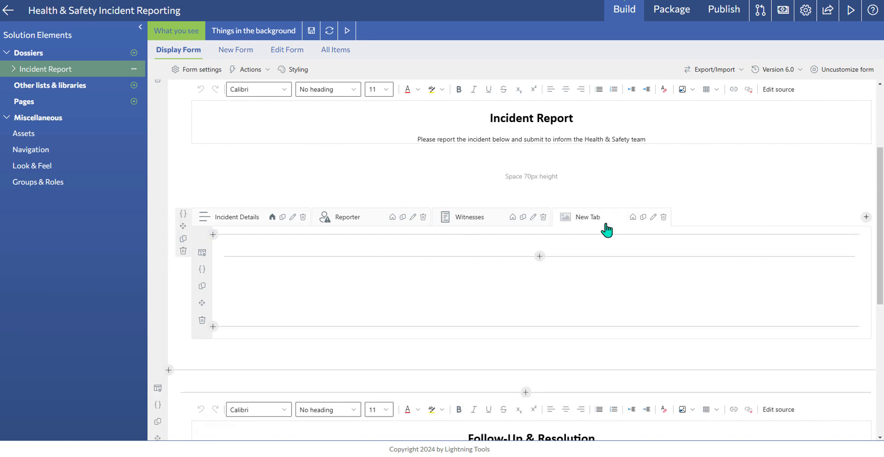
click(652, 218)
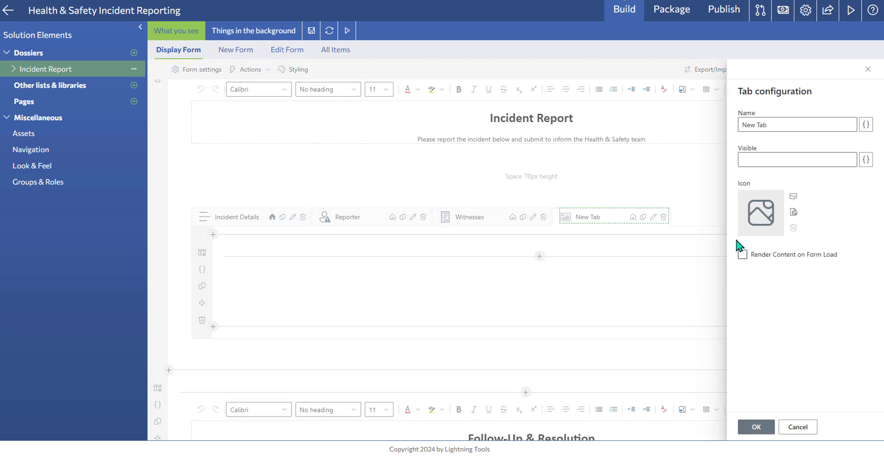
click(807, 424)
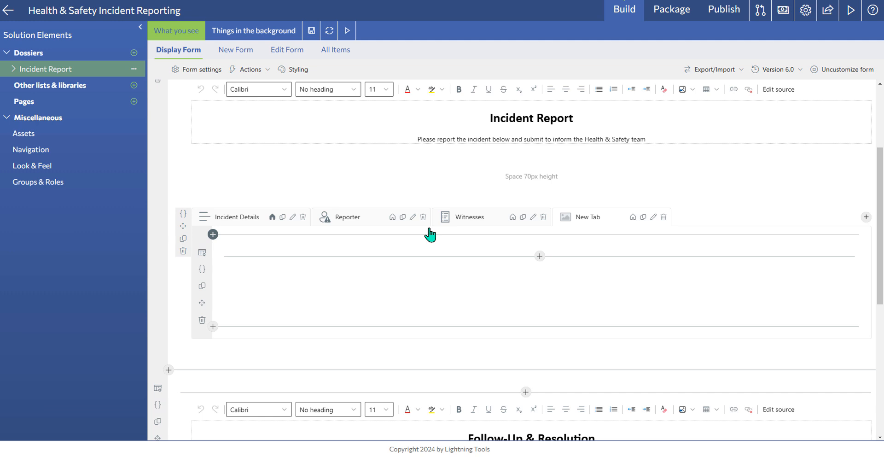
Set the row layout inside the new tab to two columns
click(539, 256)
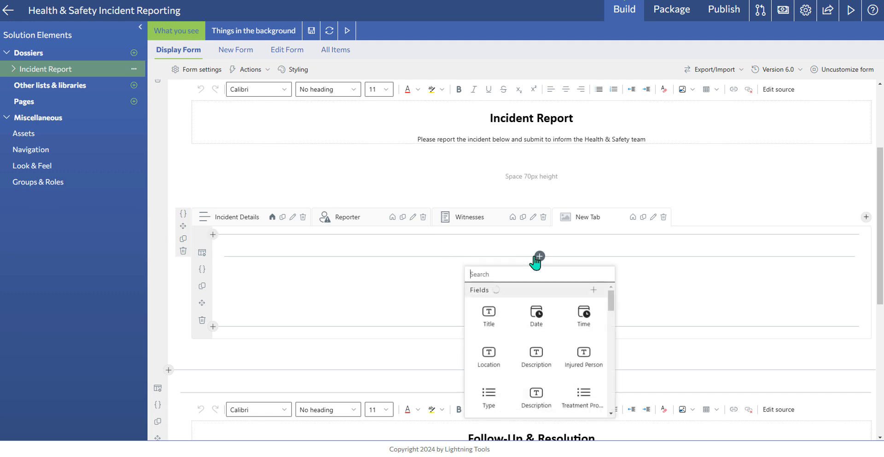
click(202, 252)
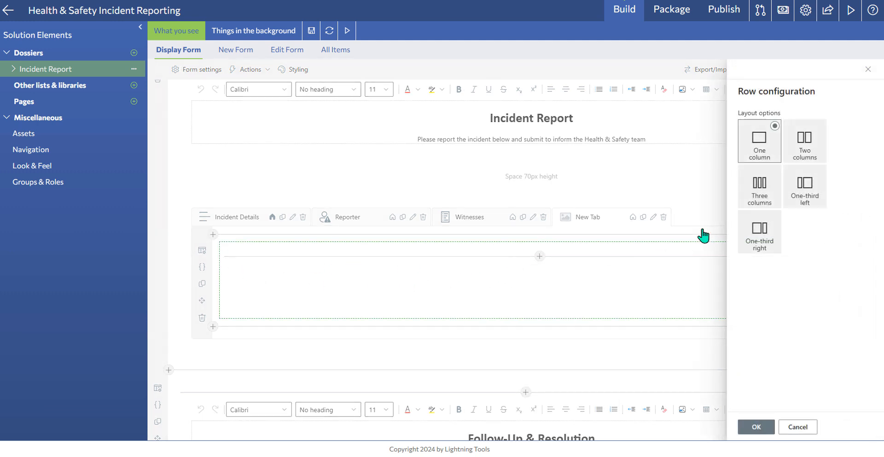
click(813, 156)
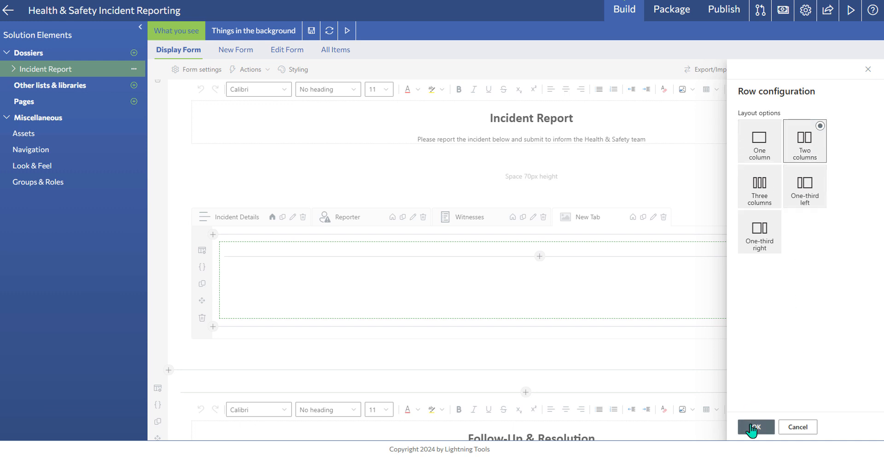
click(755, 426)
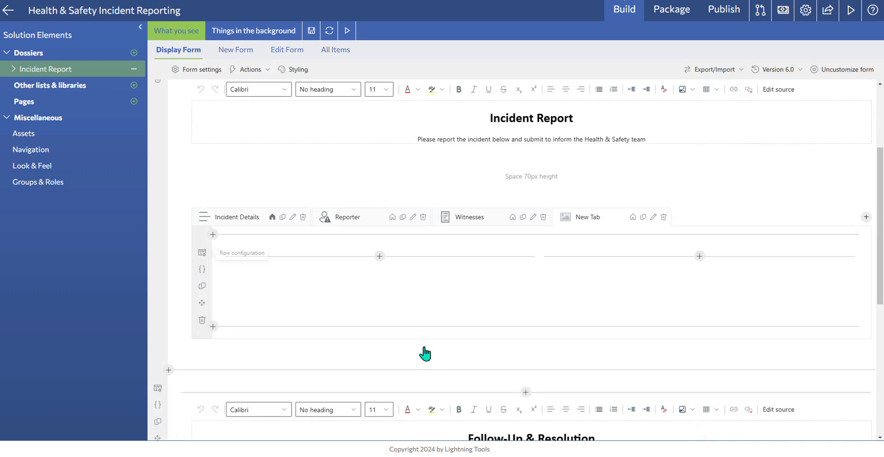
Add the Date field to the new tab's first column and the Location field to its second column
click(379, 256)
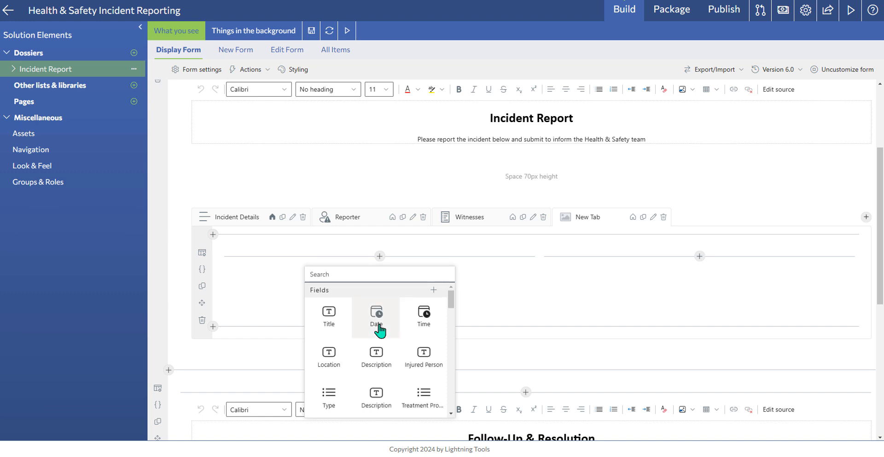
click(379, 329)
click(700, 256)
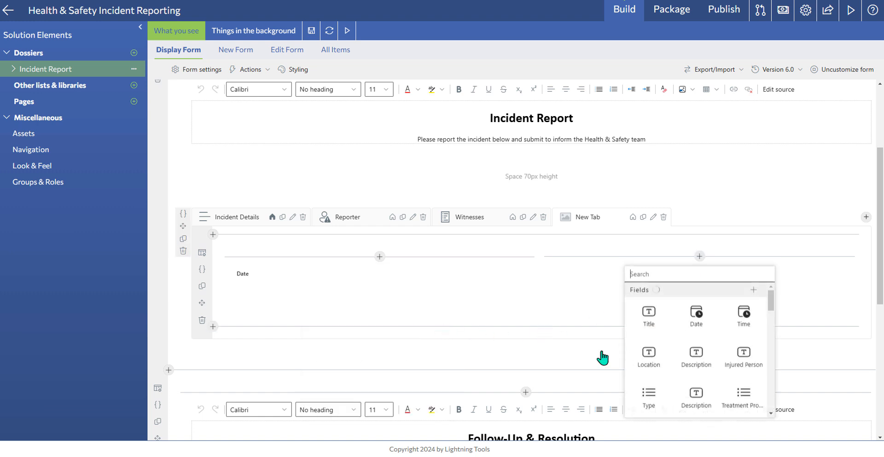
click(634, 349)
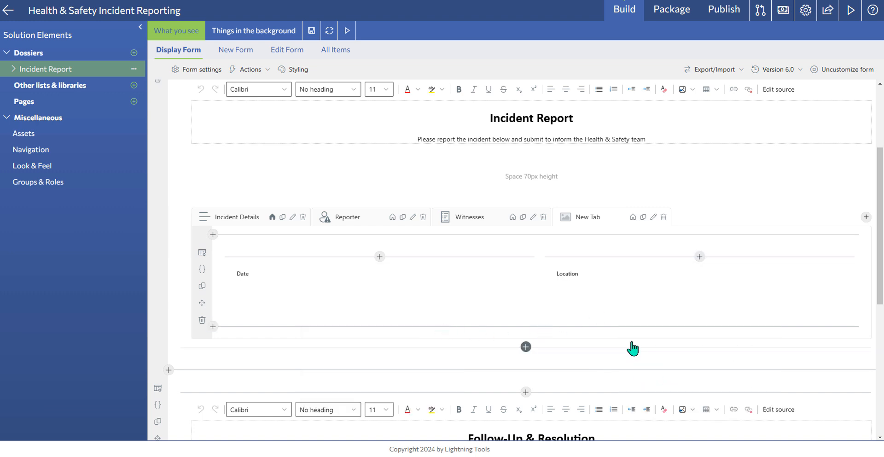
Examine the Incident Details tab's visibility condition editor, including its field placeholders and context objects, and cancel without setting a condition
click(260, 223)
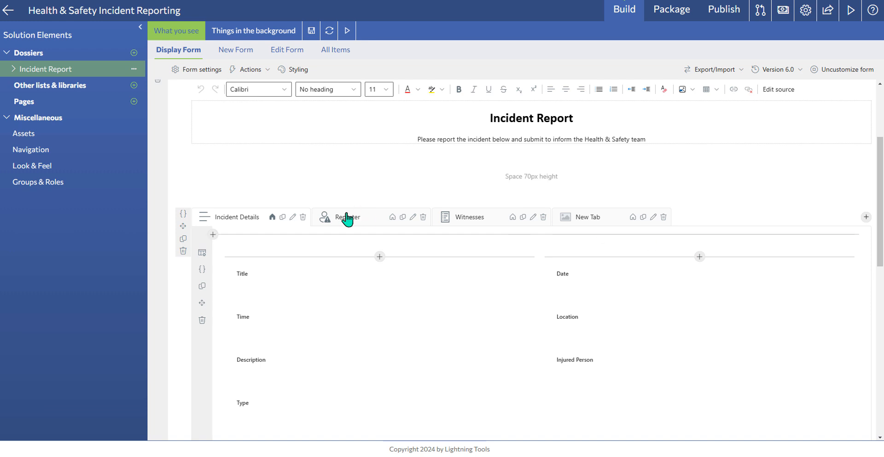
click(293, 217)
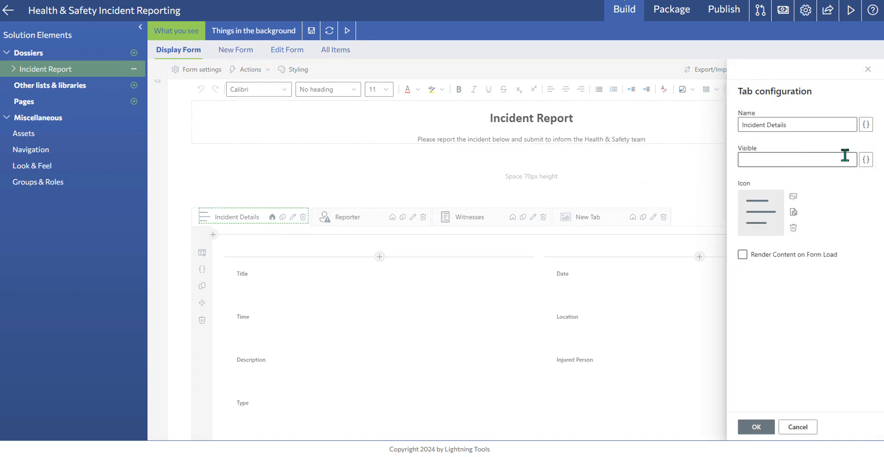
click(865, 159)
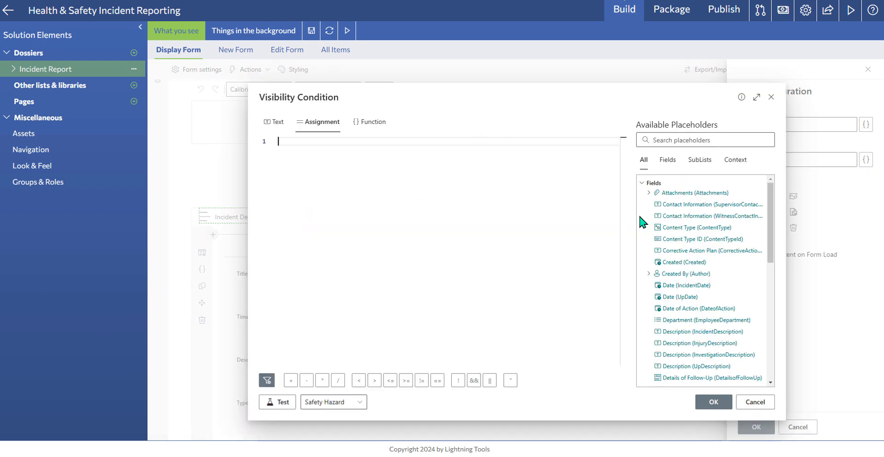
scroll(719, 294, down, 7)
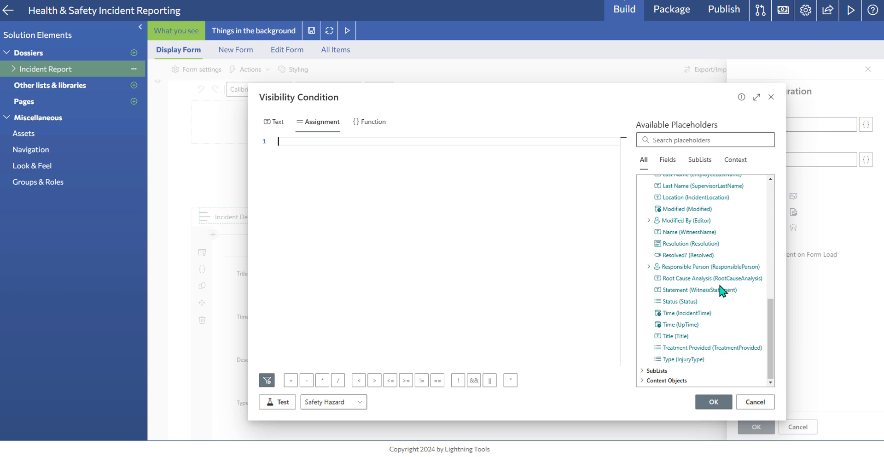
click(667, 381)
scroll(717, 275, down, 2)
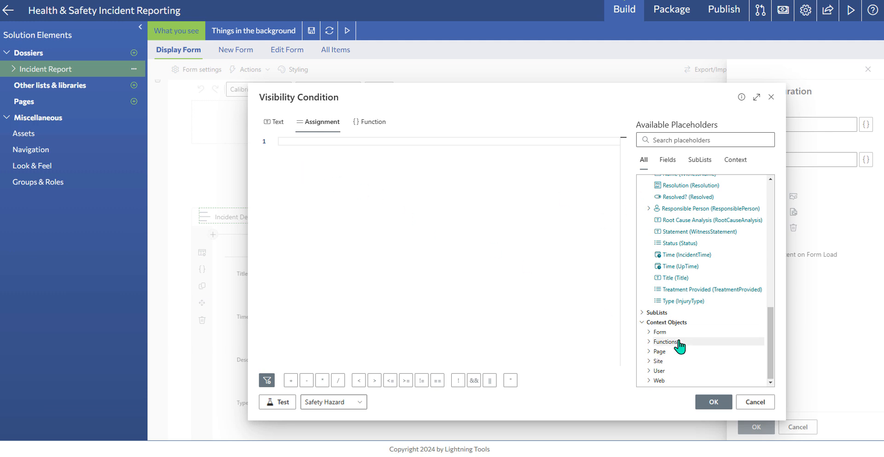
click(743, 400)
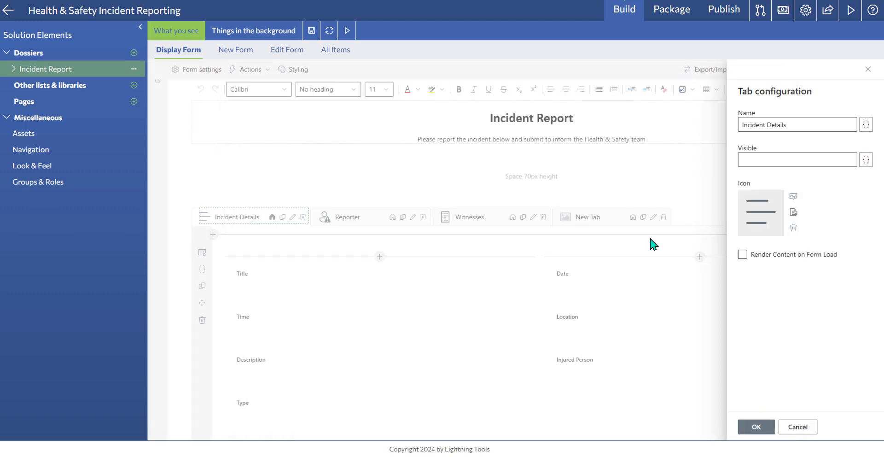
click(797, 426)
scroll(337, 283, down, 5)
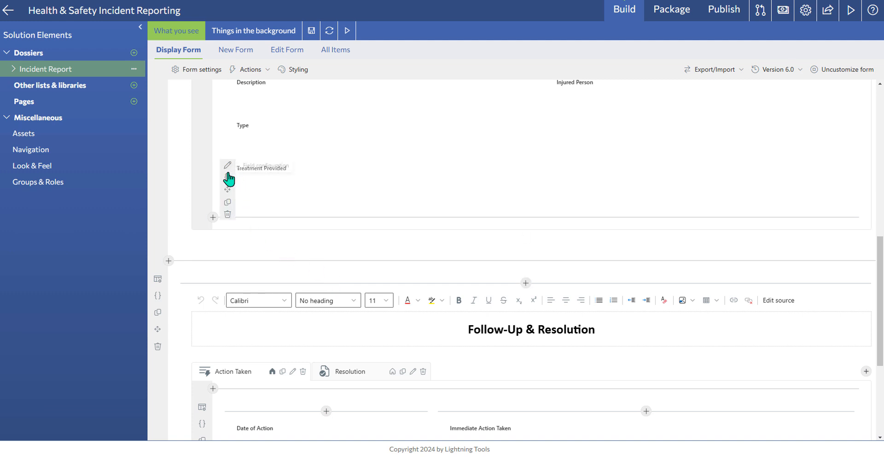
View the Treatment Provided field's visibility expression configuration on the display form and close it without setting an expression
click(228, 178)
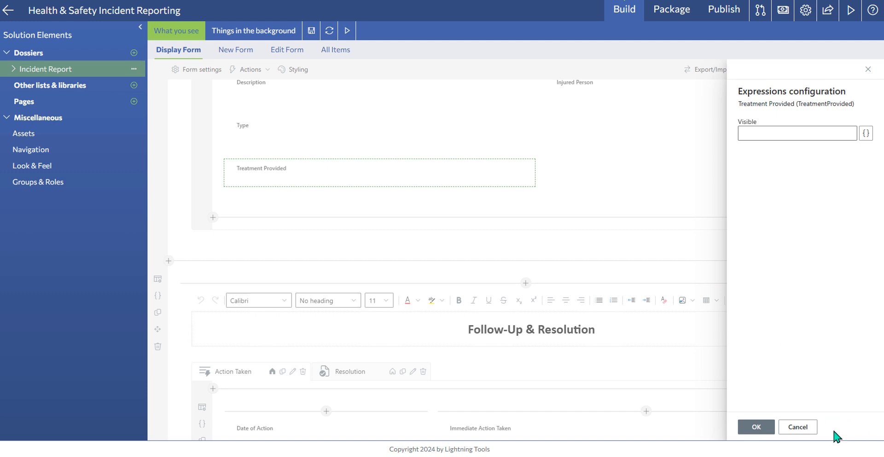
click(804, 426)
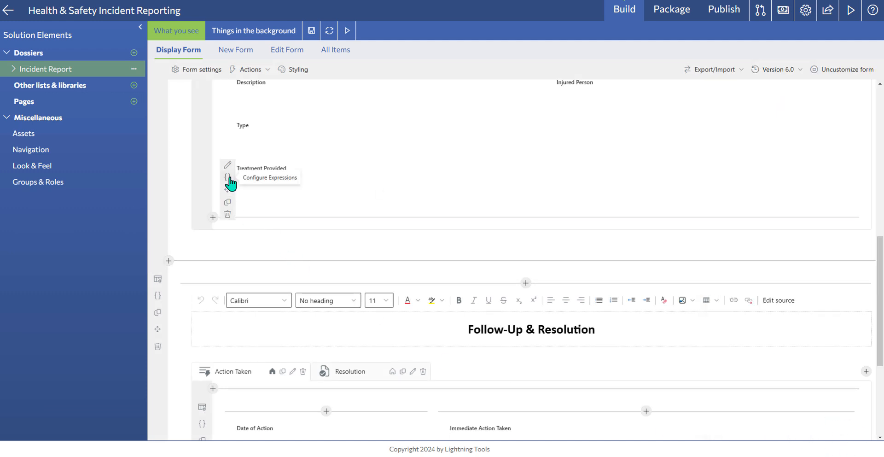
click(228, 177)
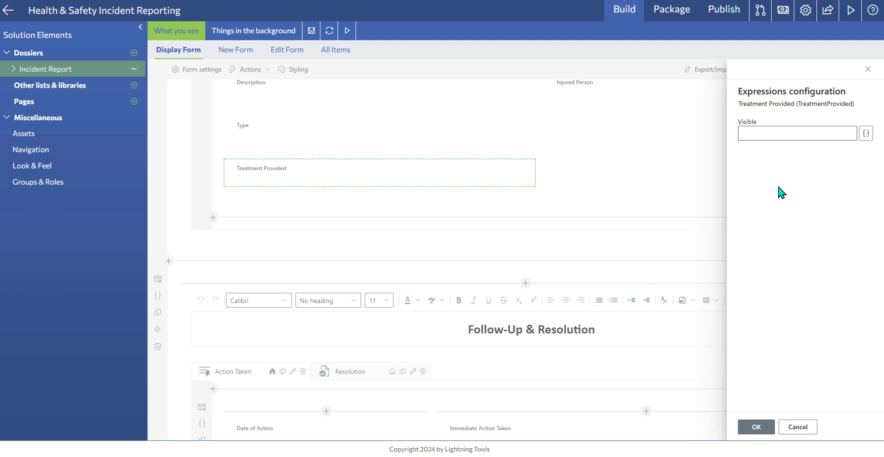
click(795, 426)
View the Injured Person field's expression options on the New Form's Incident Details tab and cancel without changes
click(254, 56)
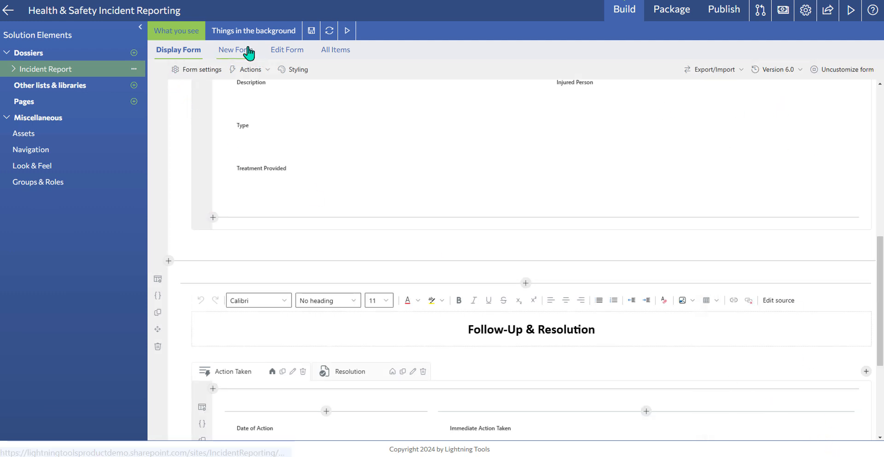
scroll(451, 223, down, 4)
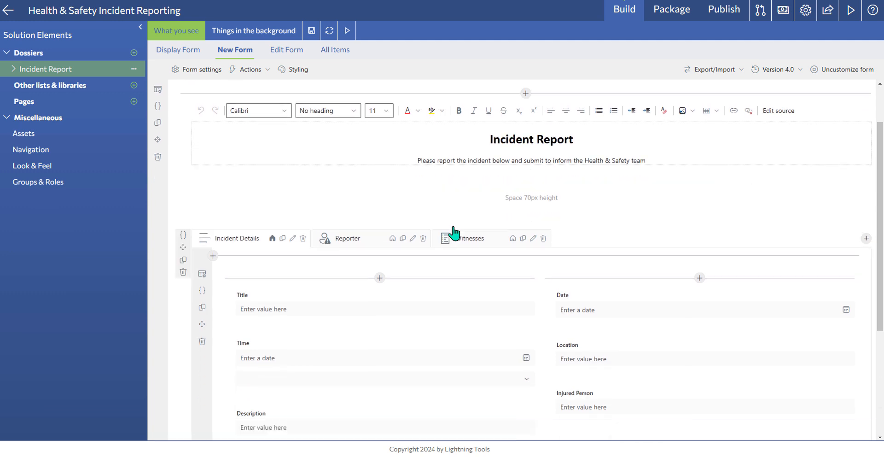
click(547, 278)
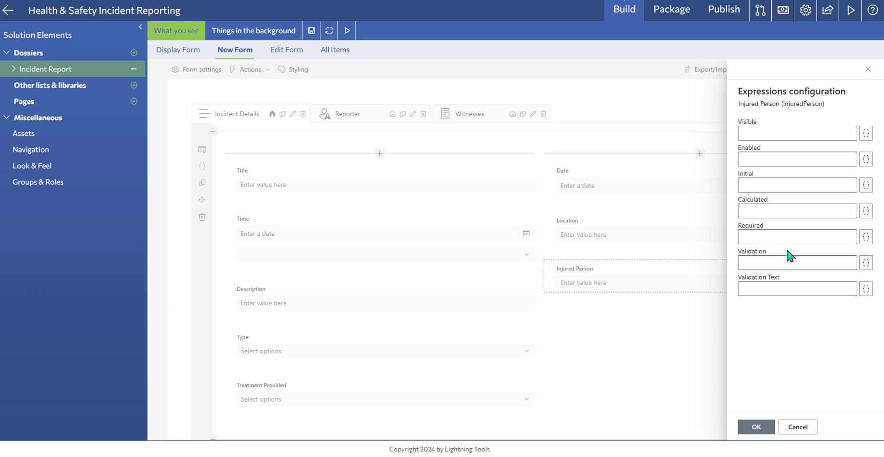
click(797, 427)
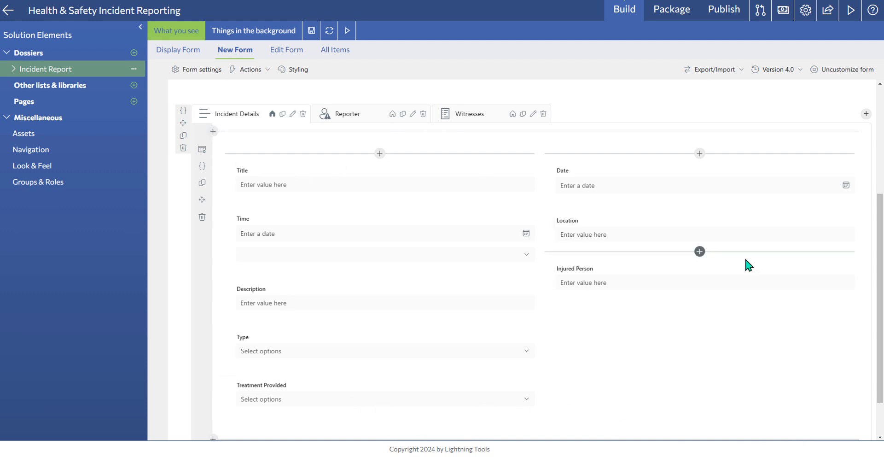
Review the Incident Report list's columns and scheduled actions, including the filter query builder of Summary Report of Closed Cases
click(246, 34)
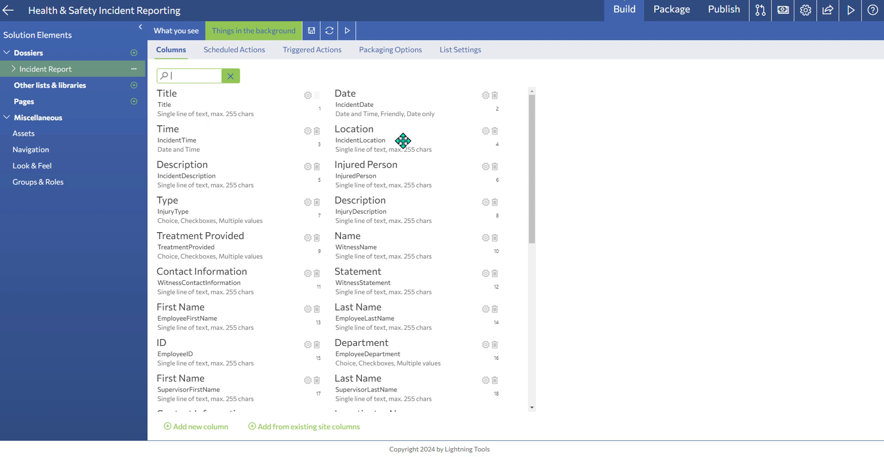
click(255, 54)
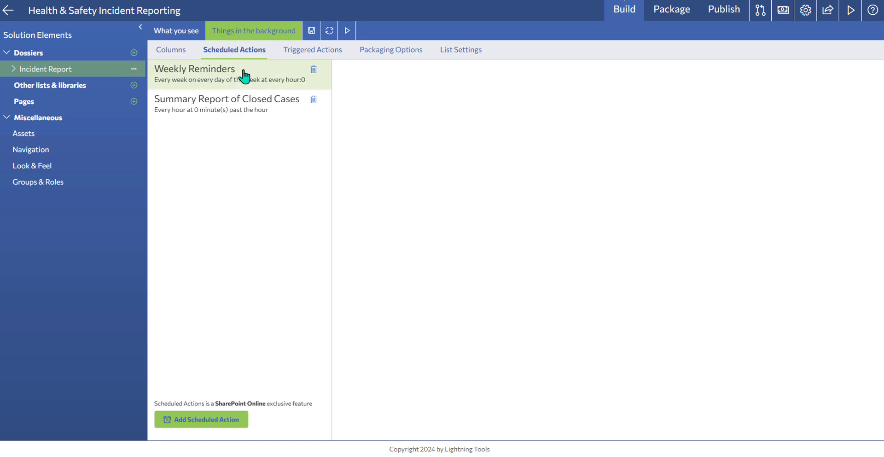
click(229, 111)
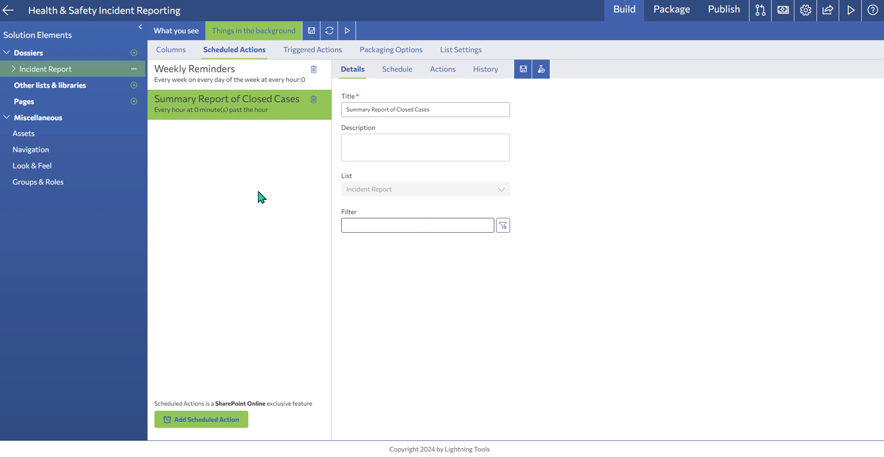
click(503, 225)
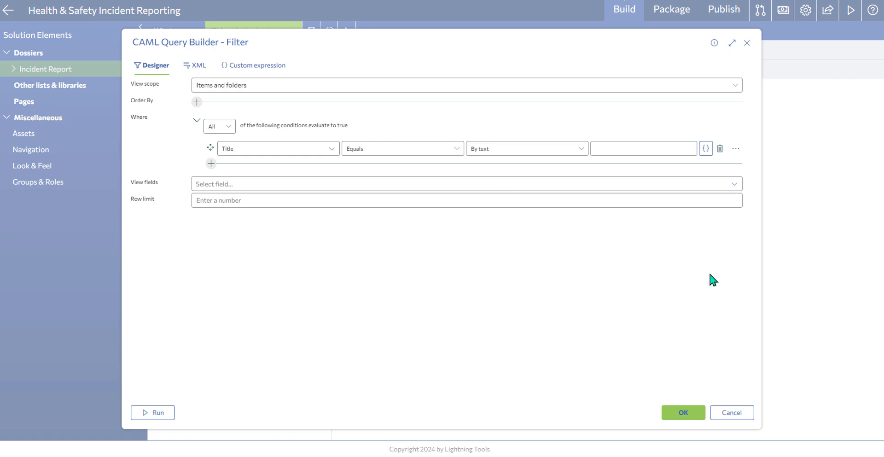
click(736, 412)
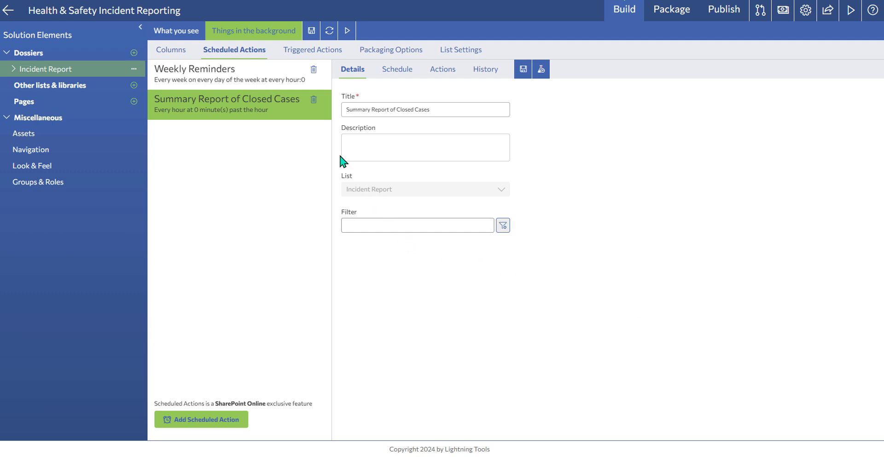
Draft a new triggered action titled "ss" for the Incident Report list with Item Updated as its trigger
click(304, 50)
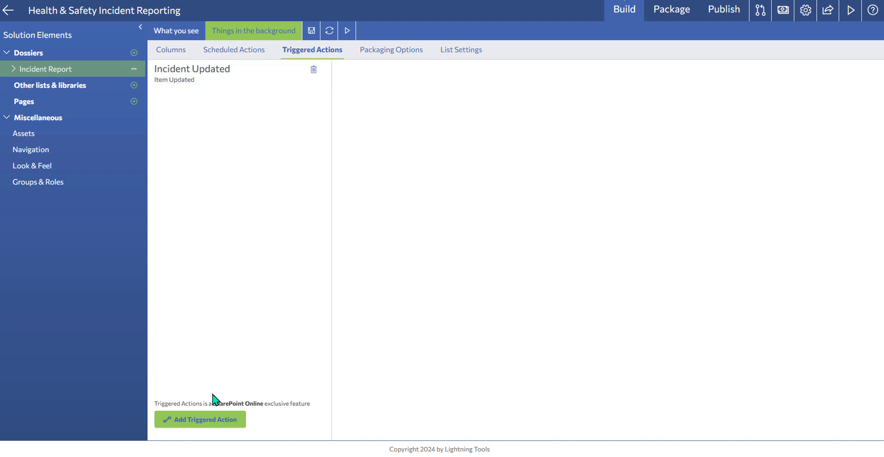
click(203, 419)
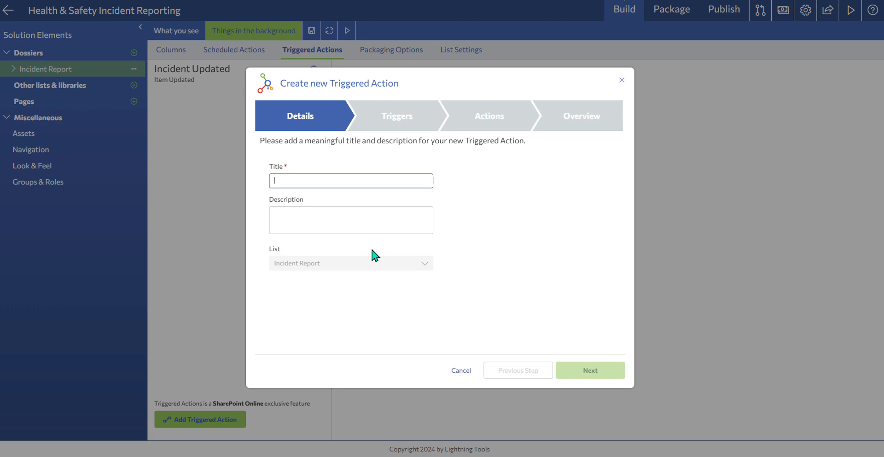
text(ss)
click(594, 374)
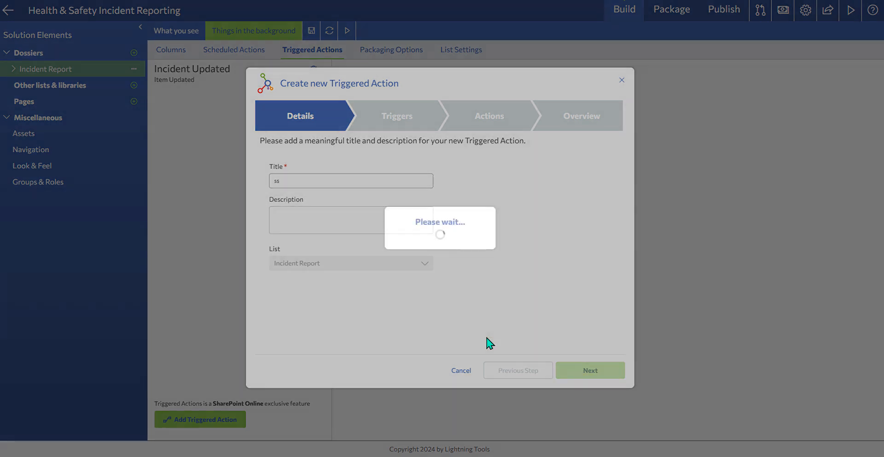
click(347, 176)
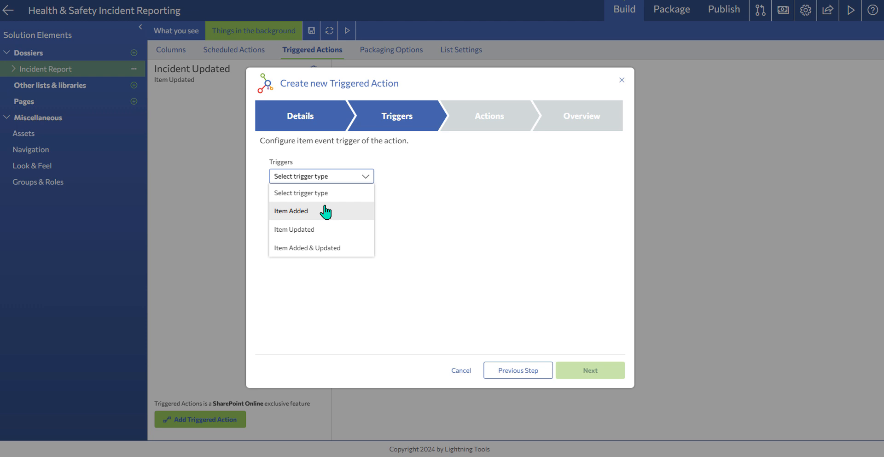
click(325, 228)
click(589, 371)
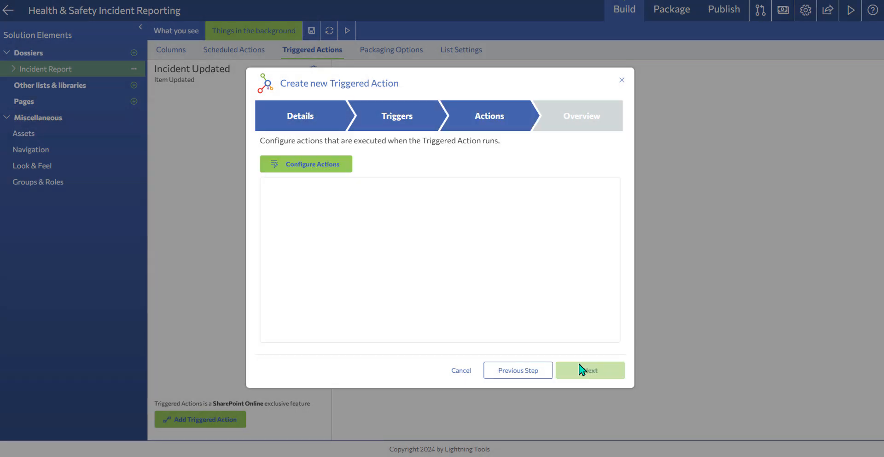
Examine the available actions in the Action Builder, then cancel both the builder and the new triggered action
click(316, 168)
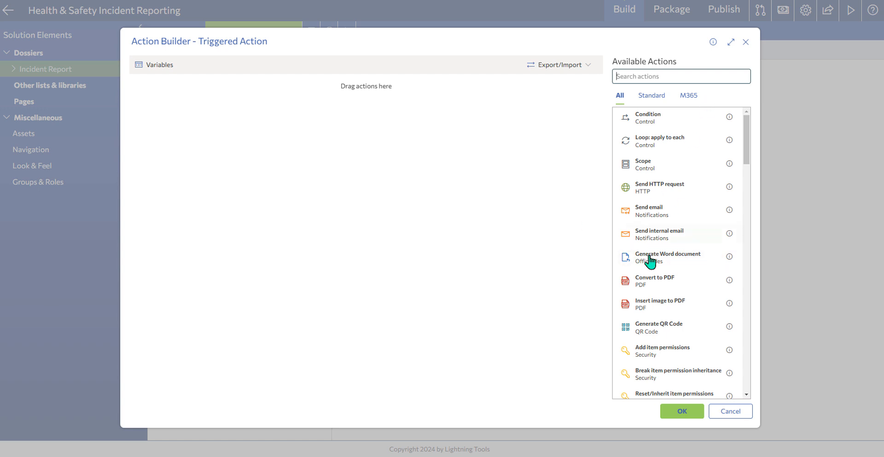
scroll(649, 260, down, 2)
scroll(691, 277, down, 1)
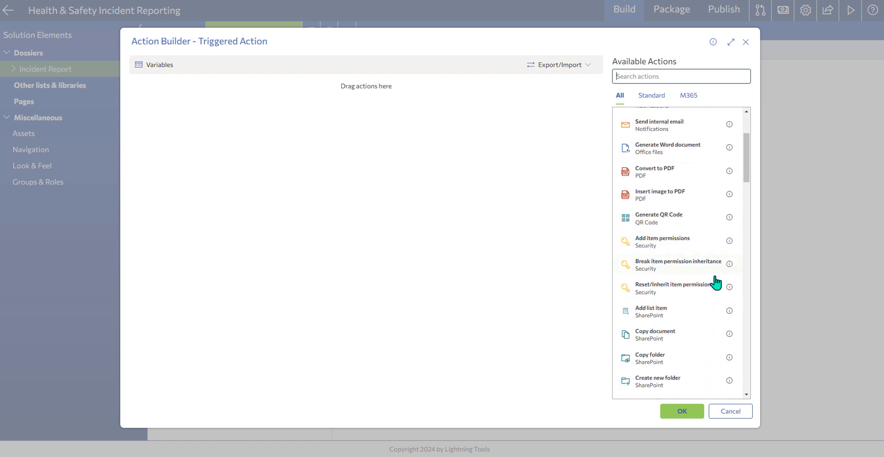
scroll(690, 267, down, 3)
scroll(654, 307, down, 1)
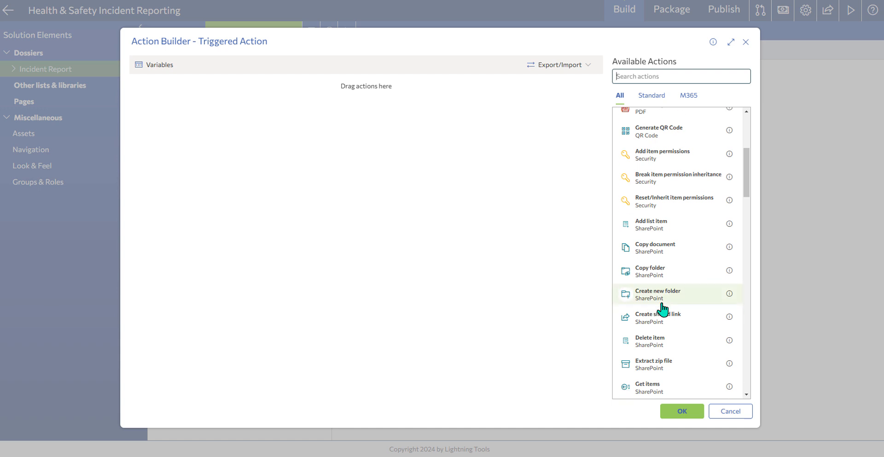
scroll(663, 309, down, 3)
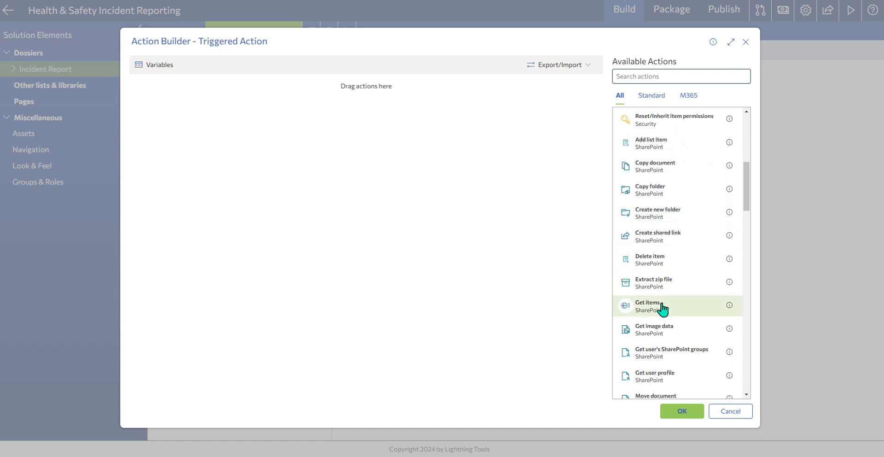
scroll(663, 309, down, 10)
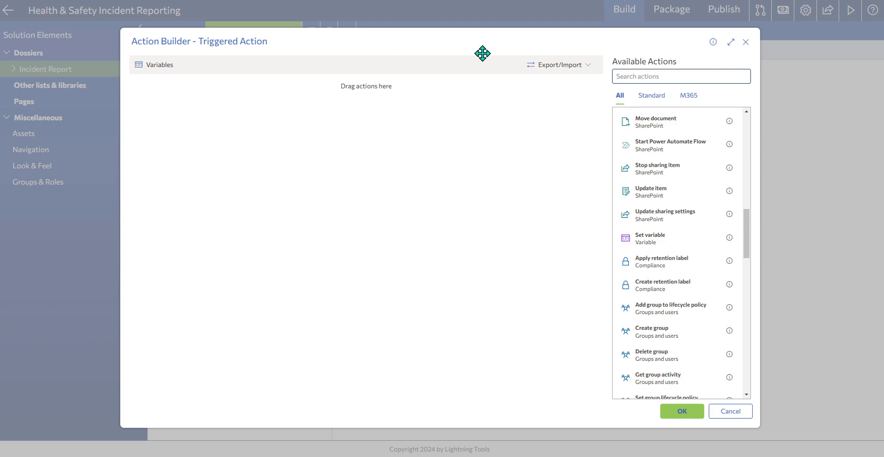
click(730, 412)
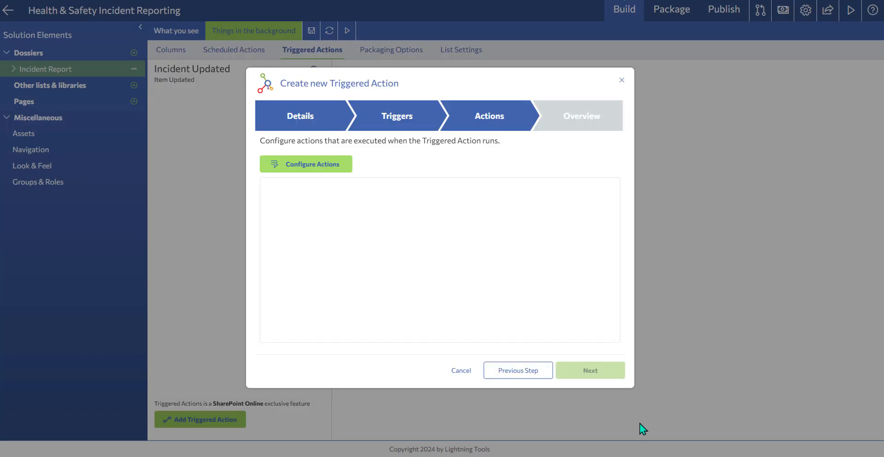
click(457, 368)
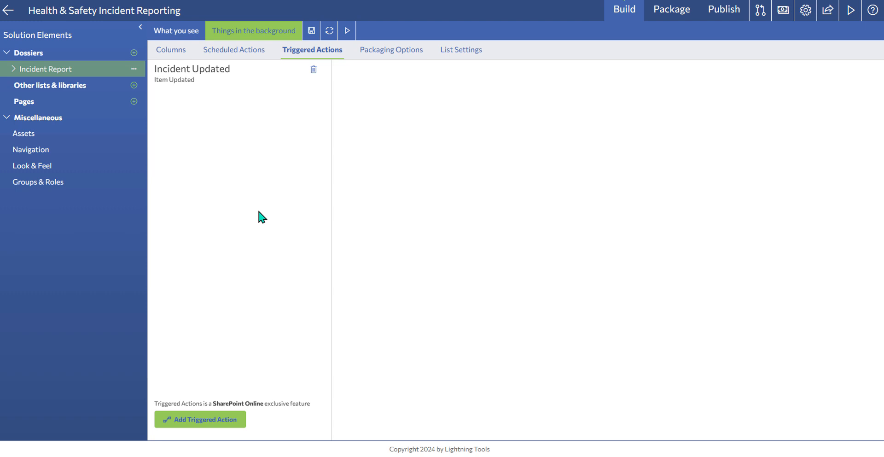
View the solution's IncidentReporting package details and its site deployments
click(666, 14)
click(410, 246)
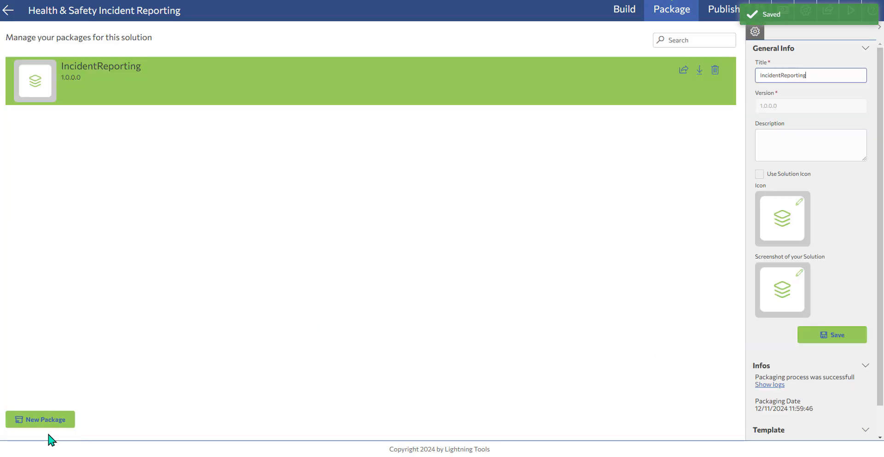
click(718, 17)
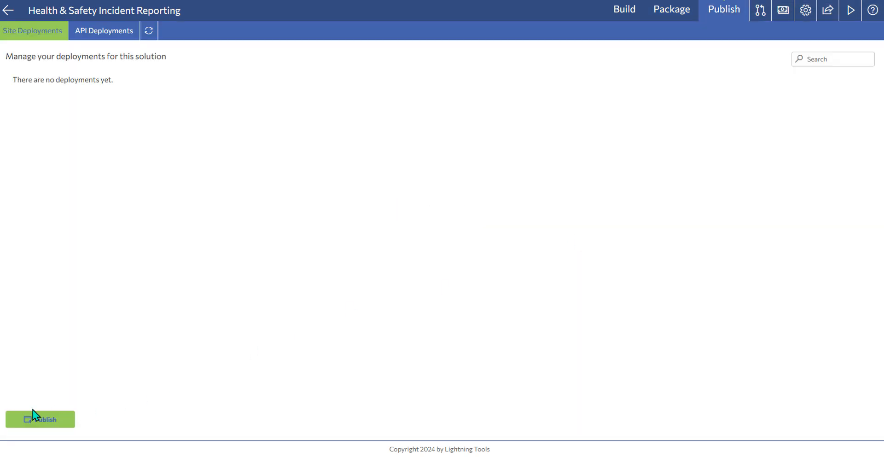
Start publishing the solution with the Direct to SharePoint site method, accept the license agreement, and proceed to the publishing title
click(69, 416)
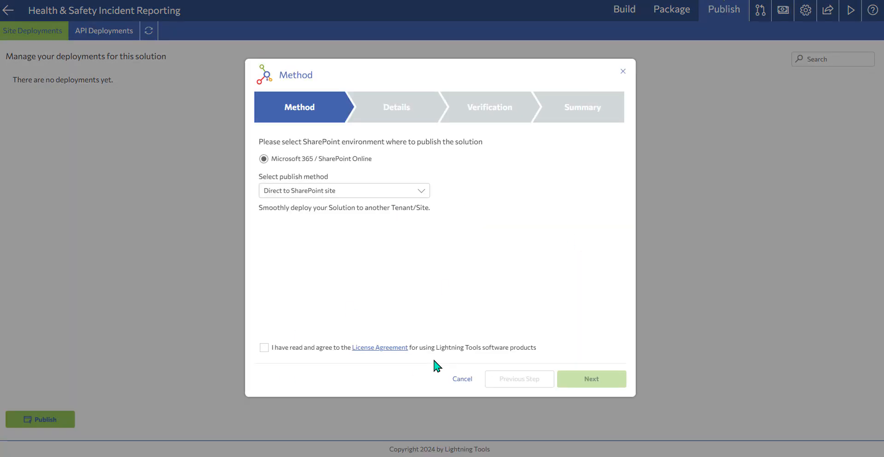
click(364, 196)
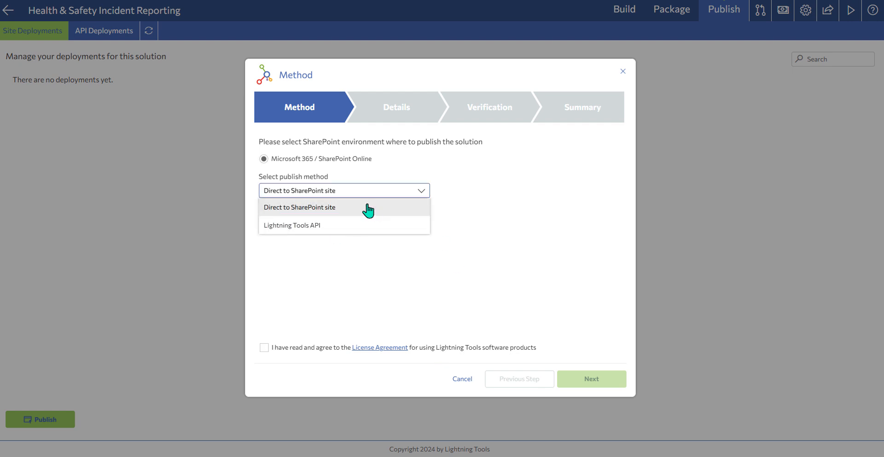
click(367, 207)
click(316, 348)
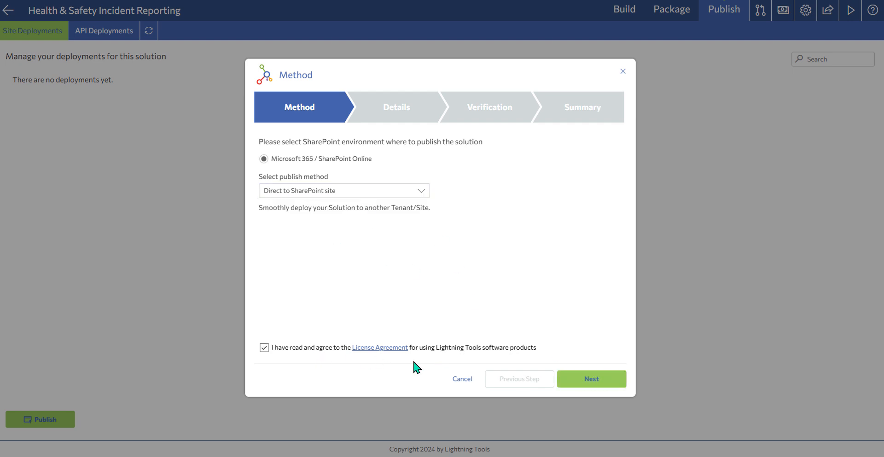
click(567, 379)
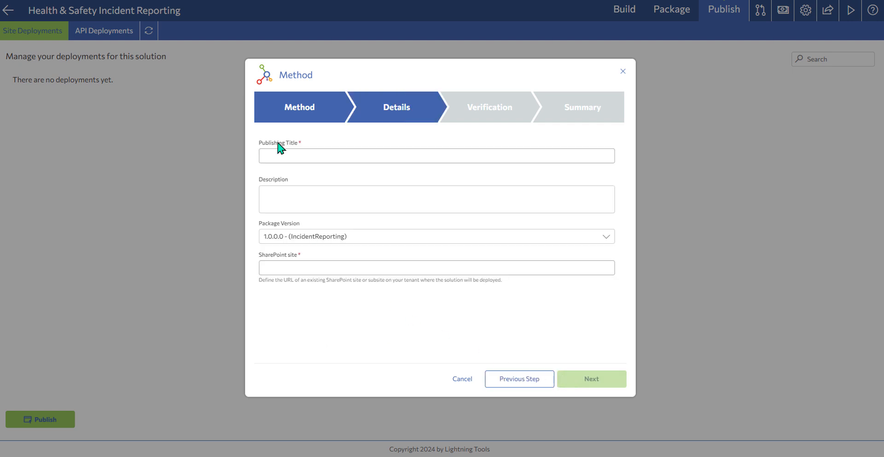
click(328, 152)
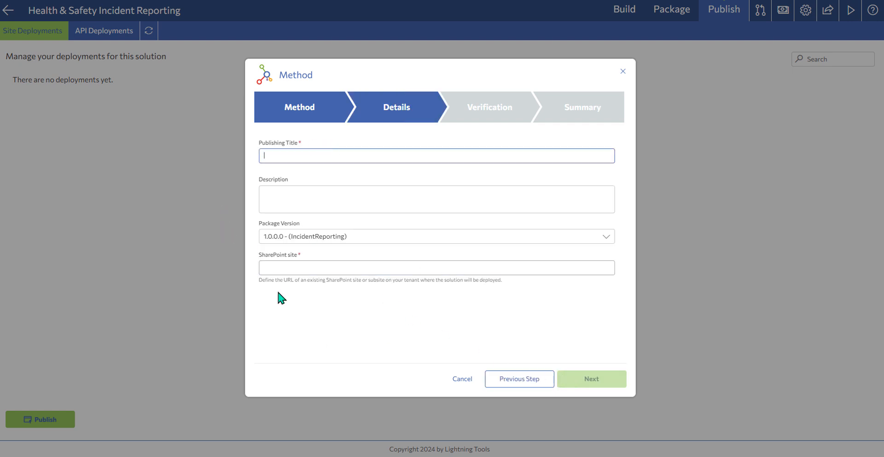